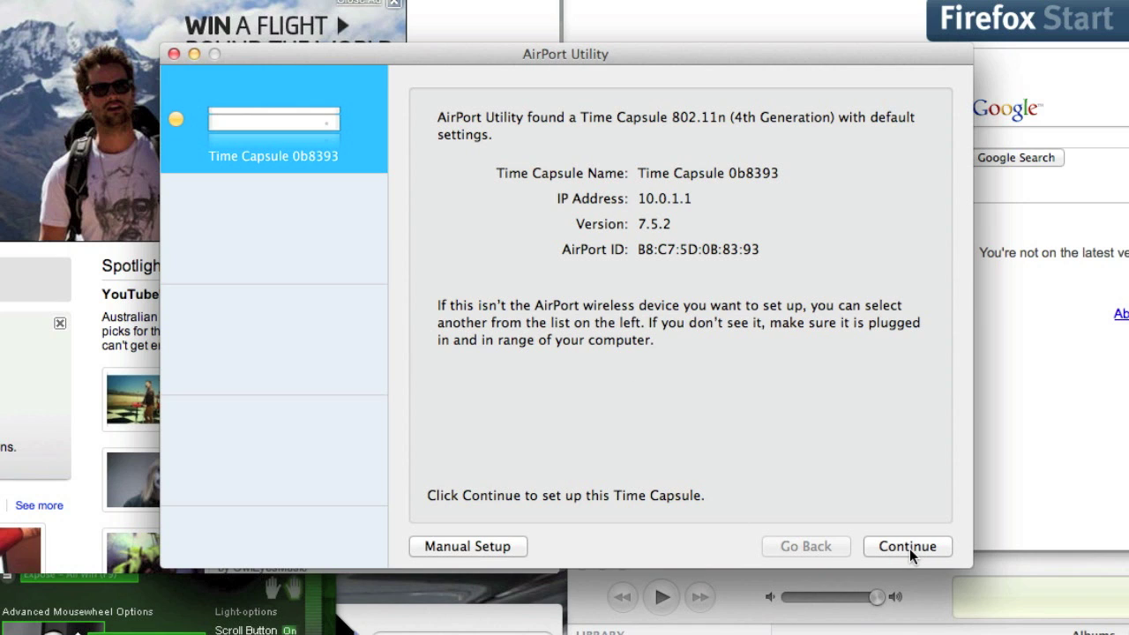
- Start setting up the found Time Capsule and protect its settings with a Time Capsule password, entered and verified
click(910, 549)
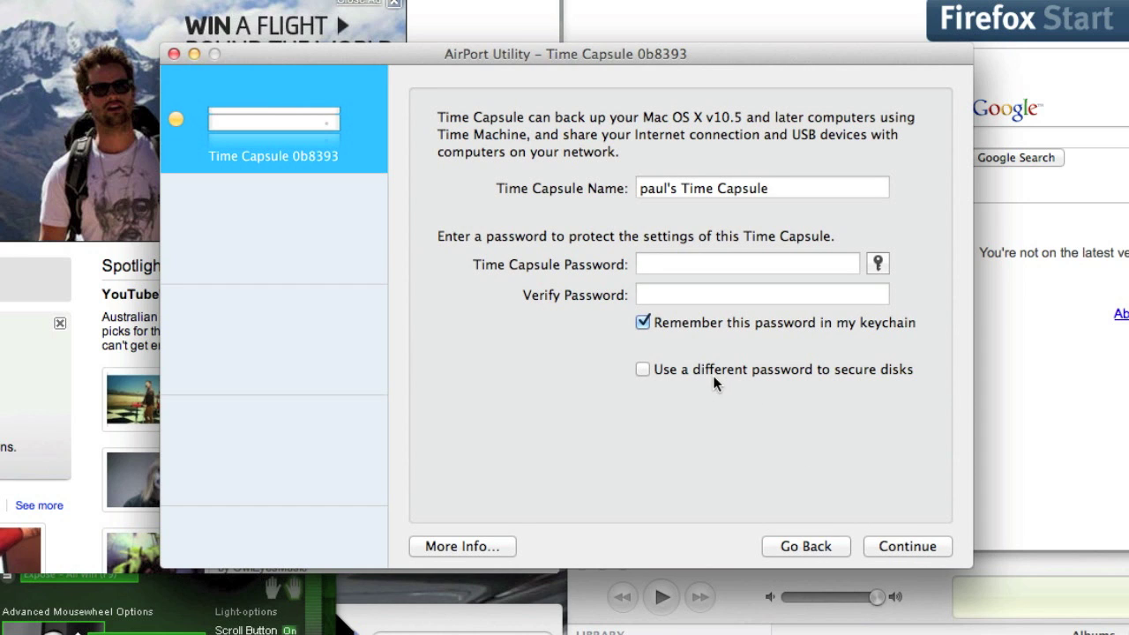
click(660, 262)
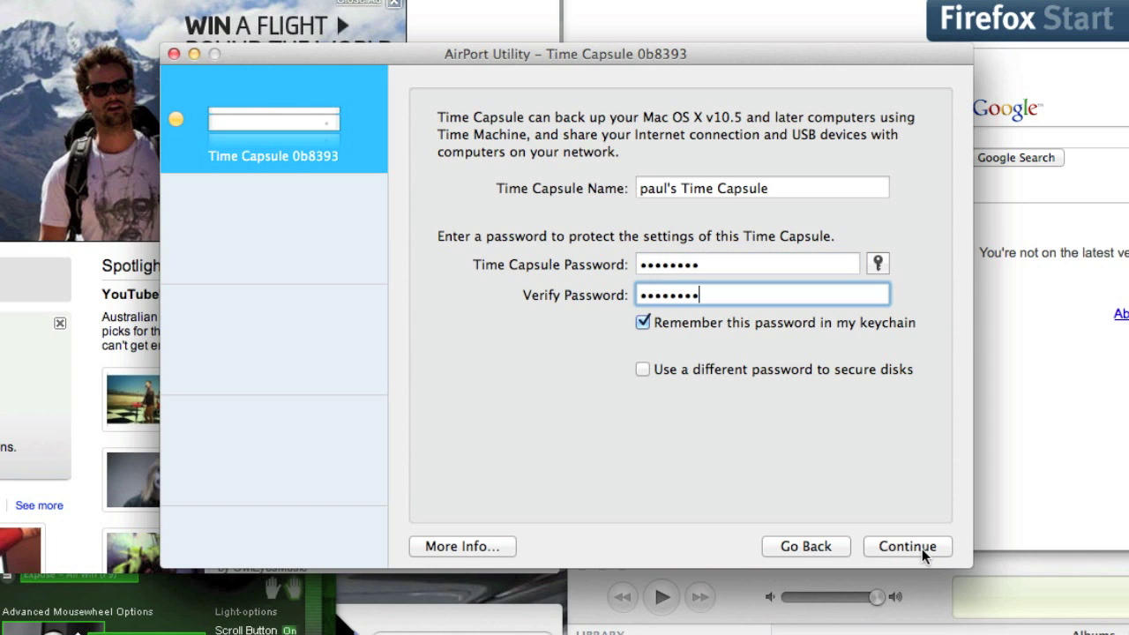
click(922, 549)
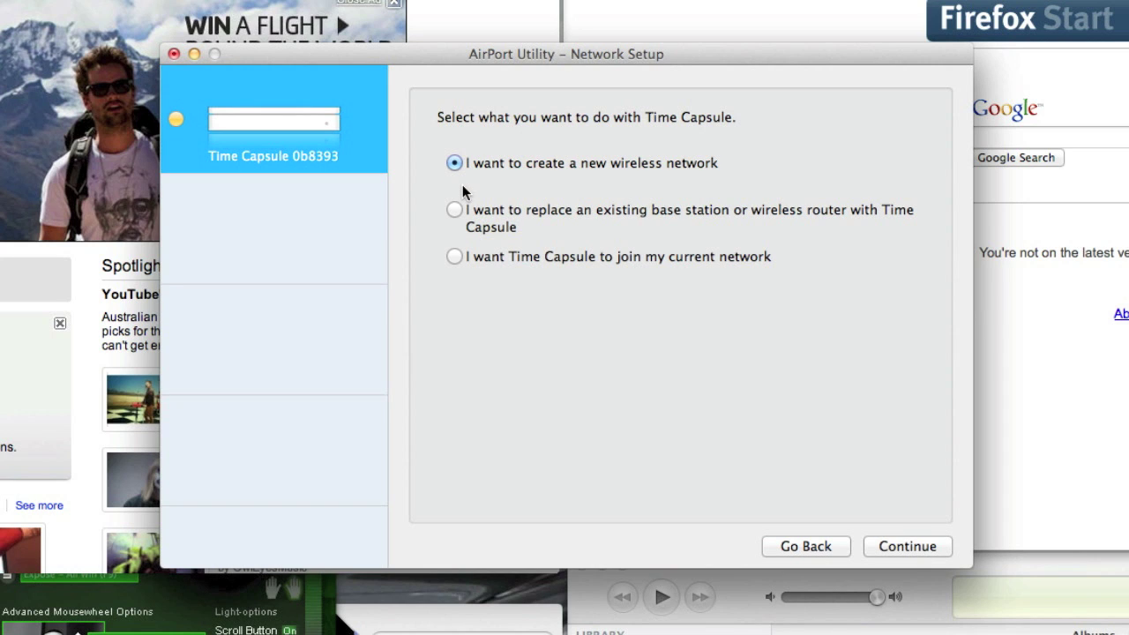
- Create a new wireless network called AppleNetwork with WPA2 Personal security, entering and verifying the wireless password
click(911, 546)
click(676, 285)
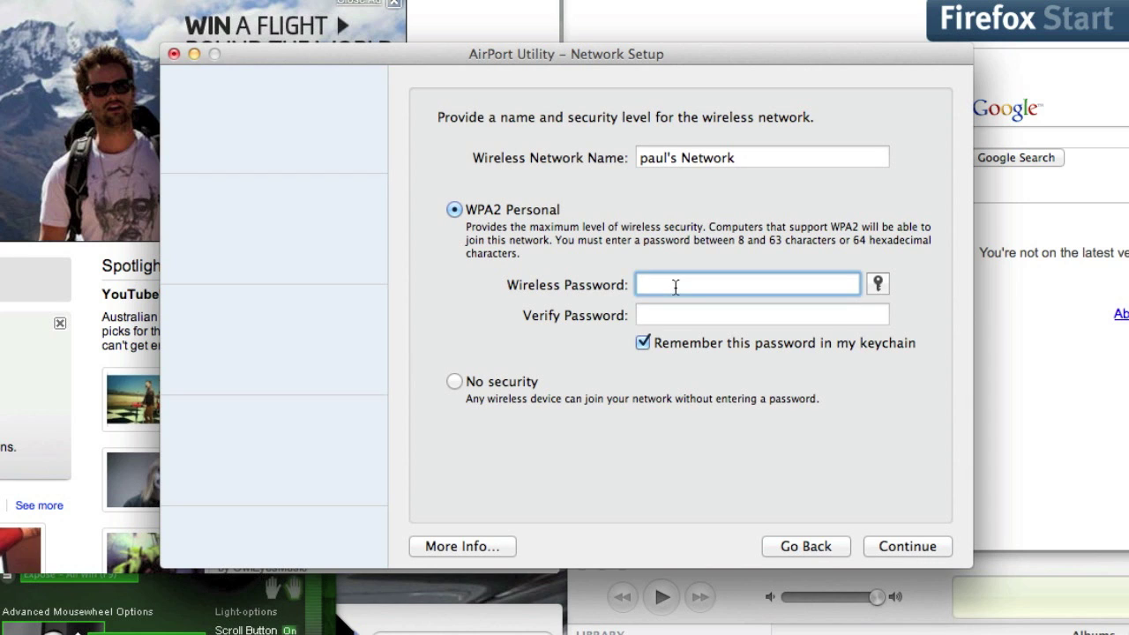
drag(752, 158, 532, 160)
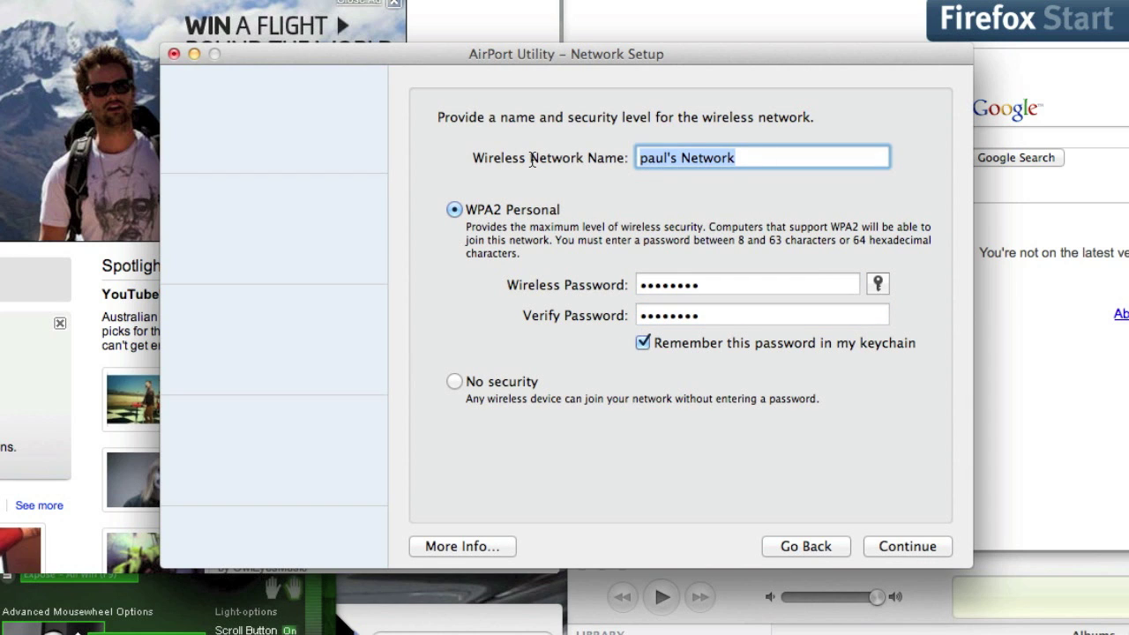
text(AppleNetwork)
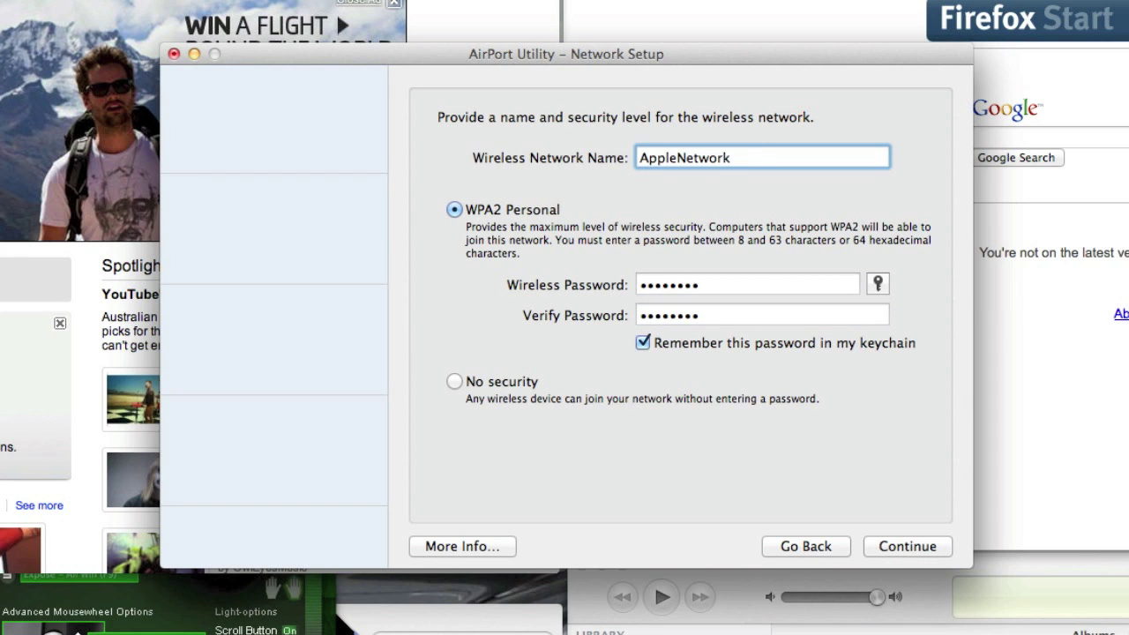
click(909, 546)
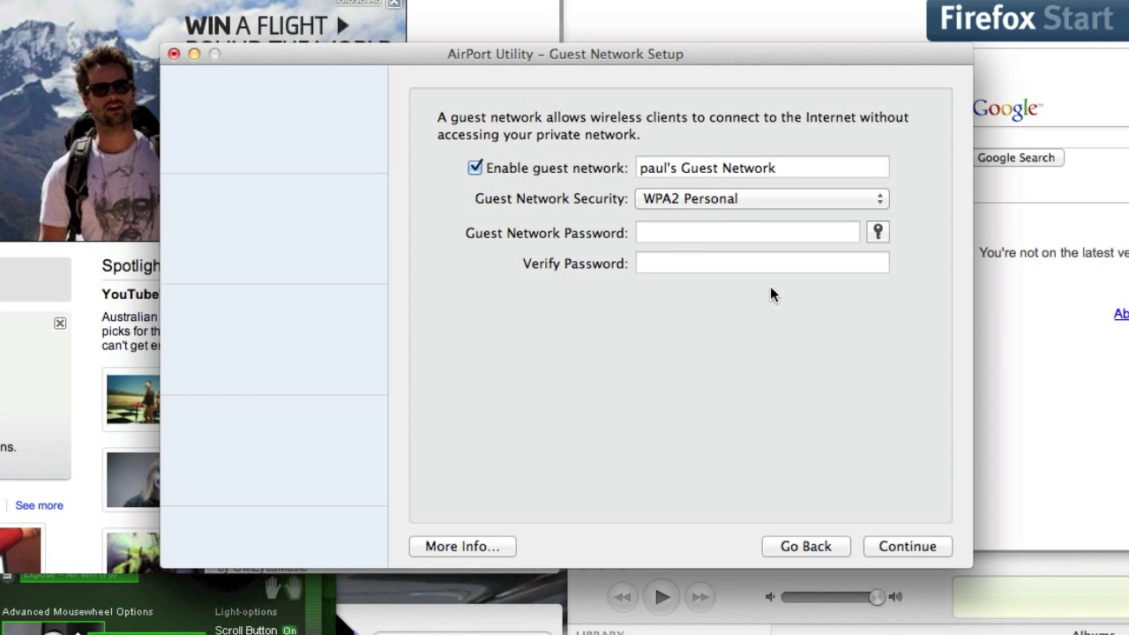
- Enter and verify the guest network password, keeping the guest network enabled with WPA2 Personal security
click(699, 227)
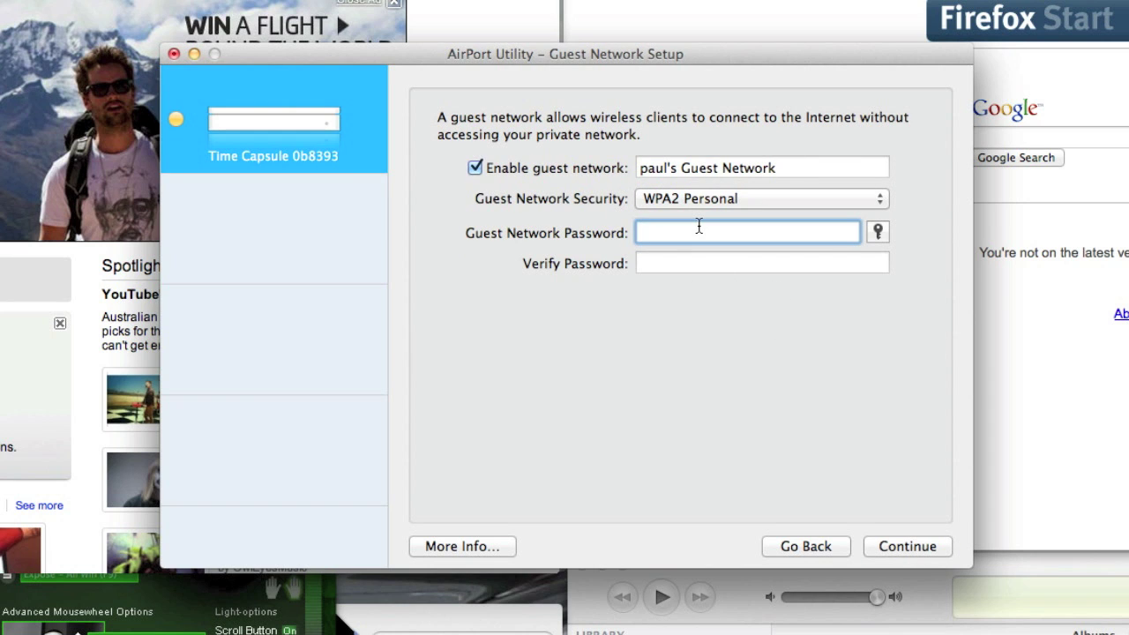
key(Return)
key(Return)
text(•••••)
key(Tab)
text(•••••)
key(Return)
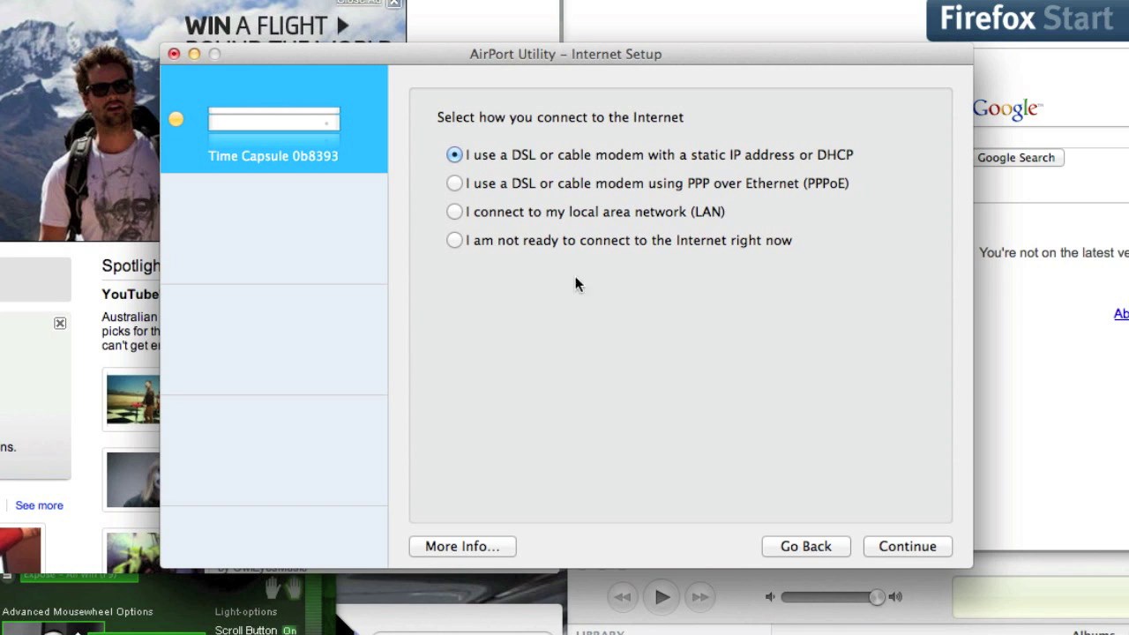
- Choose the local area network (LAN) as the Internet connection method and proceed to the TCP/IP settings
click(455, 212)
key(Return)
click(717, 196)
click(716, 196)
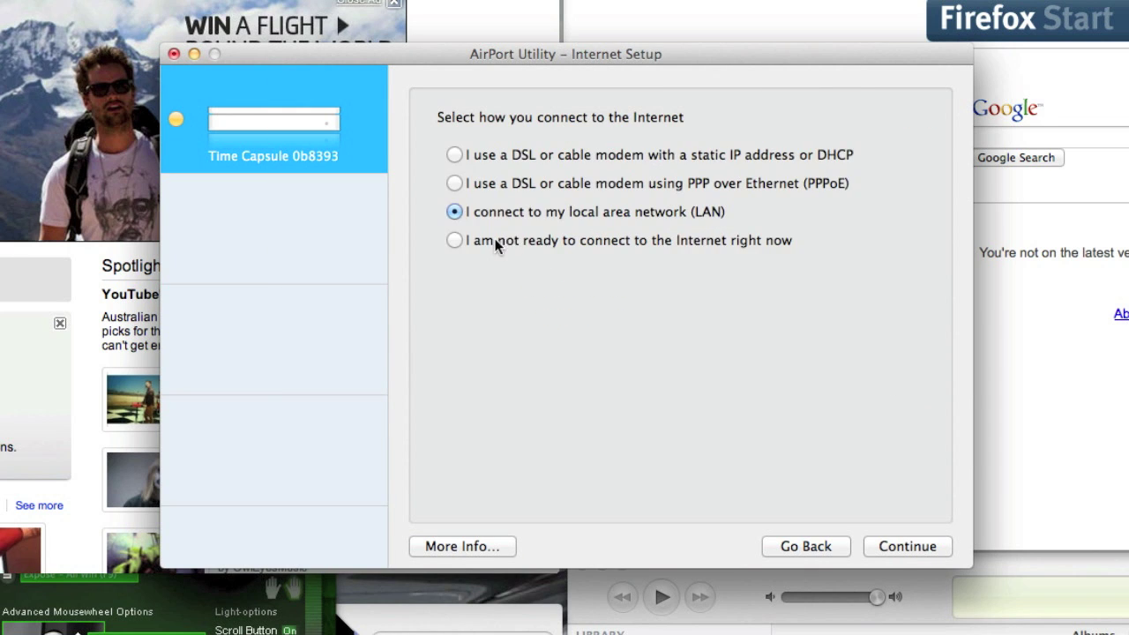
click(900, 554)
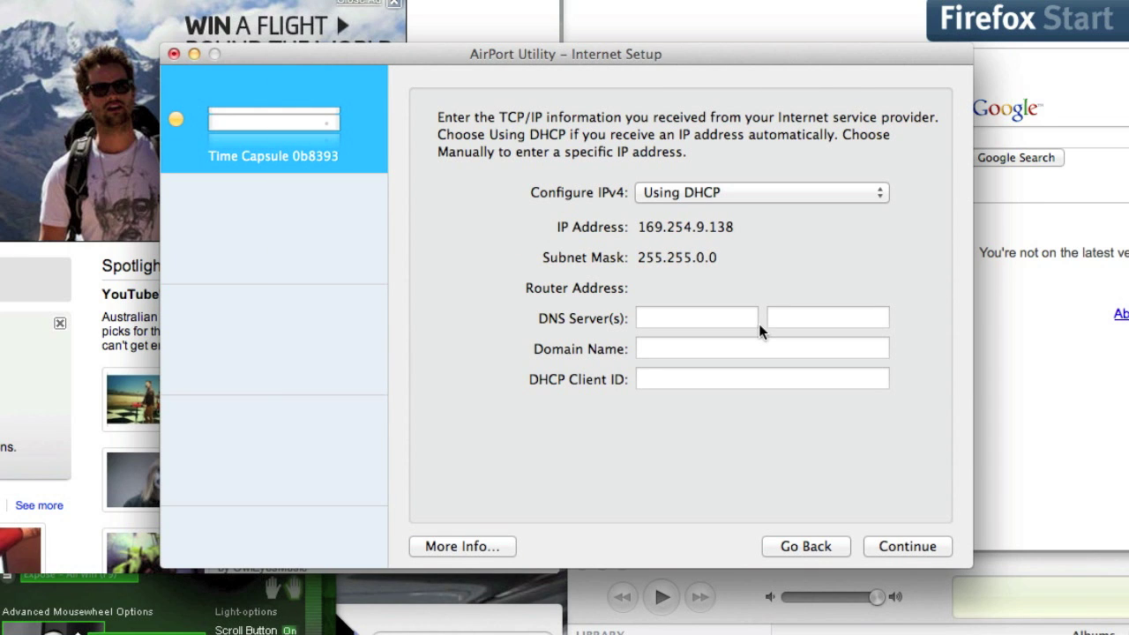
- Configure IPv4 manually with IP address 192.168.1.20 and subnet mask 255.255.255.0
click(763, 192)
click(688, 213)
text(192.168.1.)
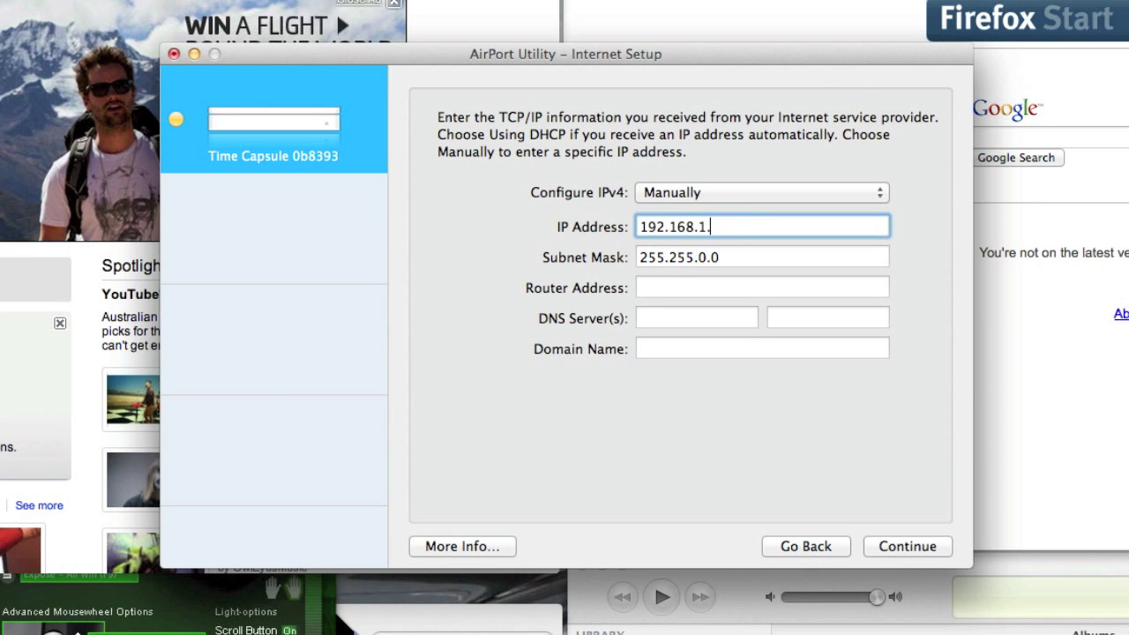
text(20)
click(725, 257)
key(BackSpace)
key(BackSpace)
key(BackSpace)
text(255.0)
- Set the router address to 192.168.1.254 and the first DNS server to 192.166.1.254, and proceed to the summary
key(Tab)
text(192.168.1.254)
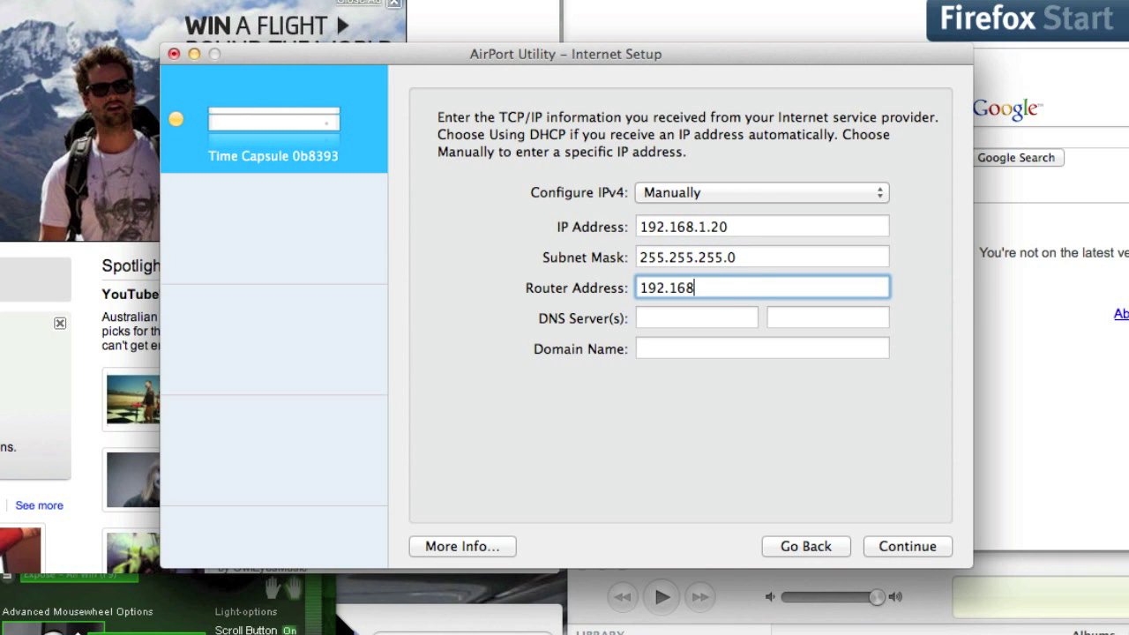
key(Tab)
text(192.168.1.254)
key(Tab)
key(Tab)
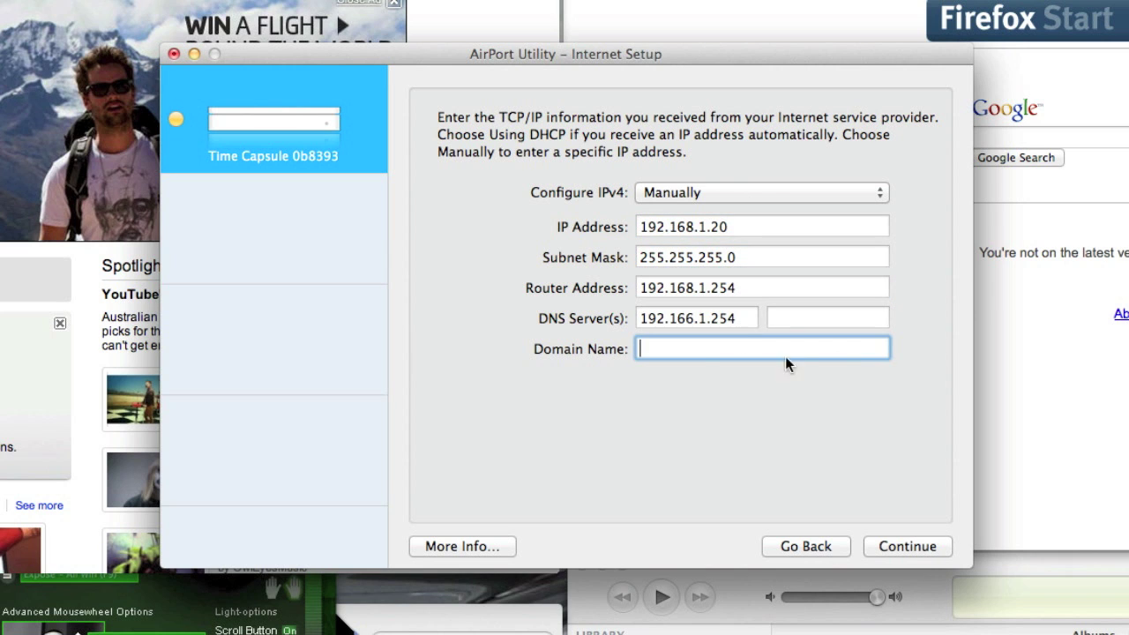
key(Return)
click(909, 546)
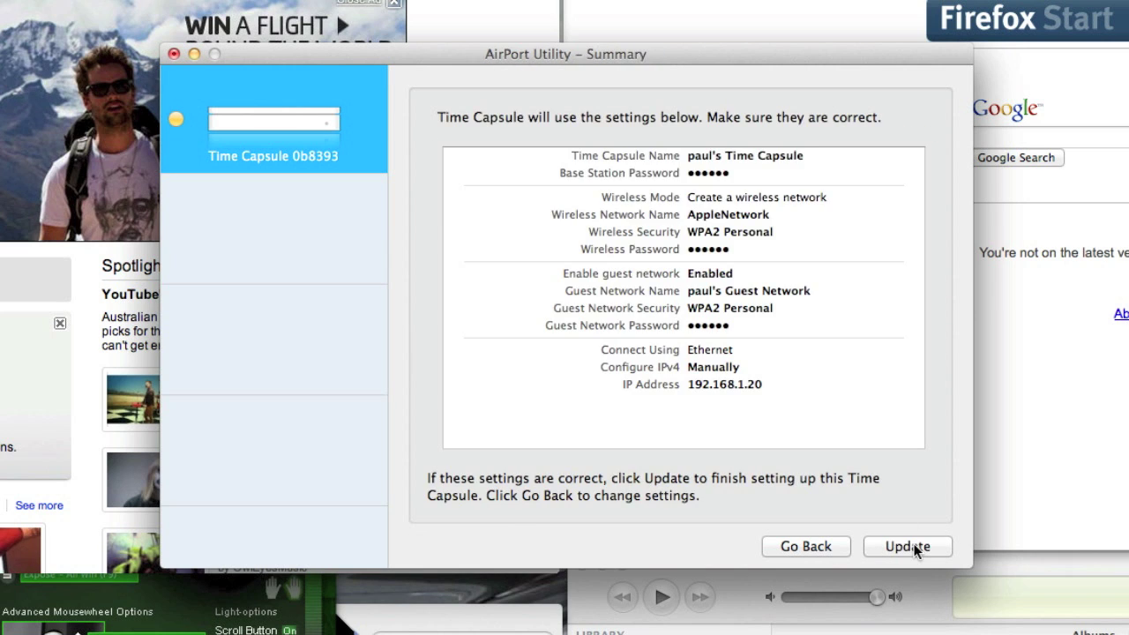
- Update the Time Capsule with the summarized settings to finish its setup
click(915, 544)
click(751, 185)
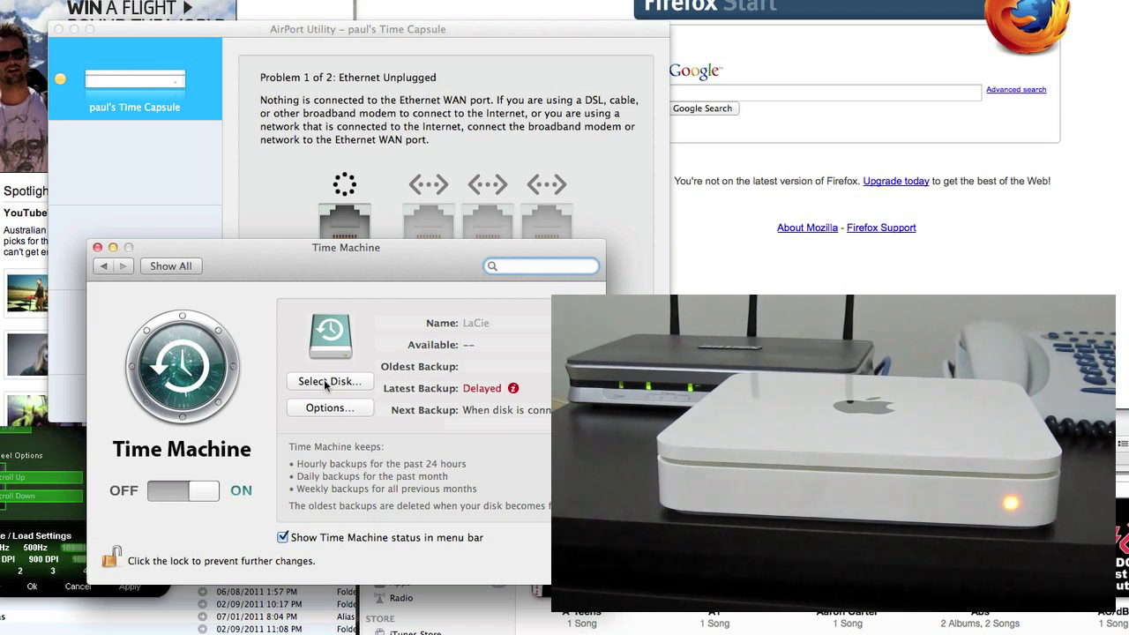
- Select the Data disk on the Time Capsule as the Time Machine backup disk and connect using the server password
click(324, 381)
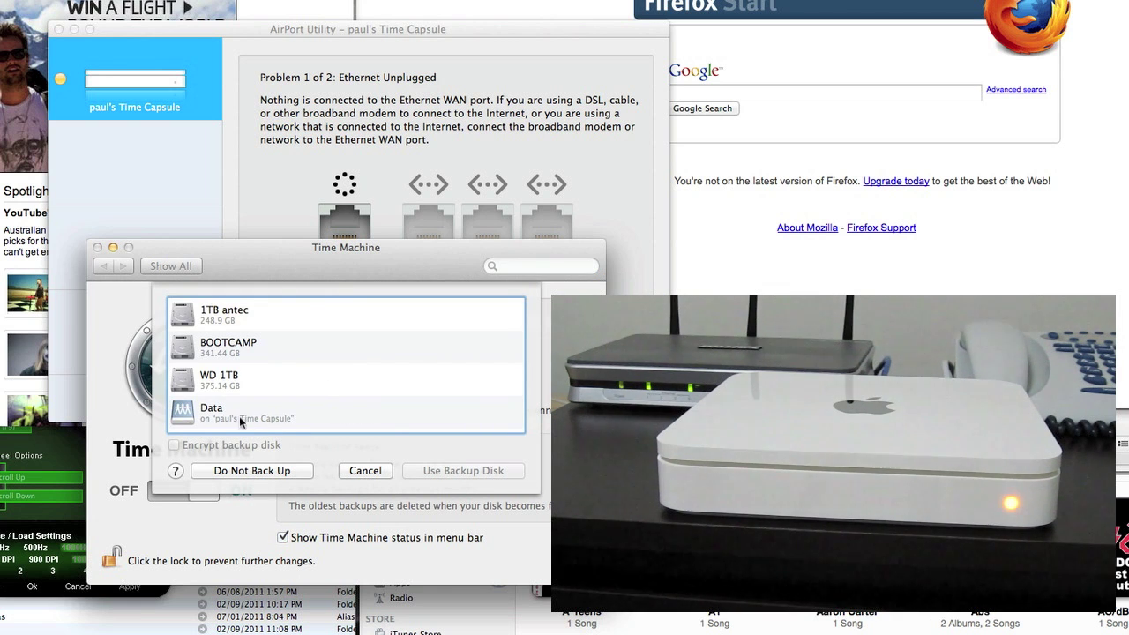
click(239, 416)
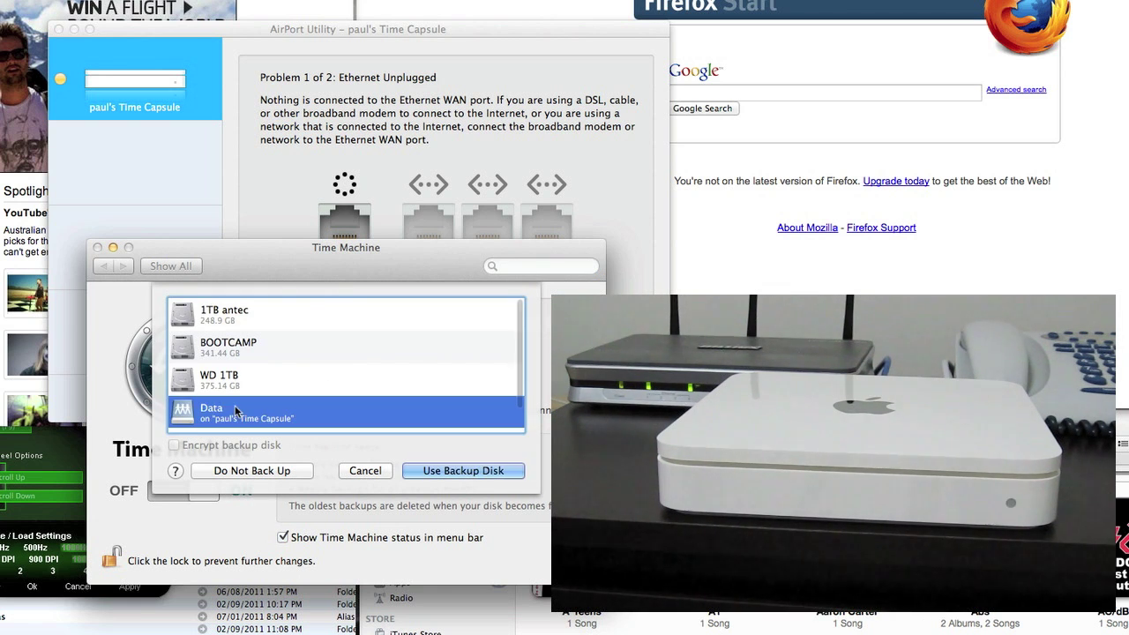
click(465, 473)
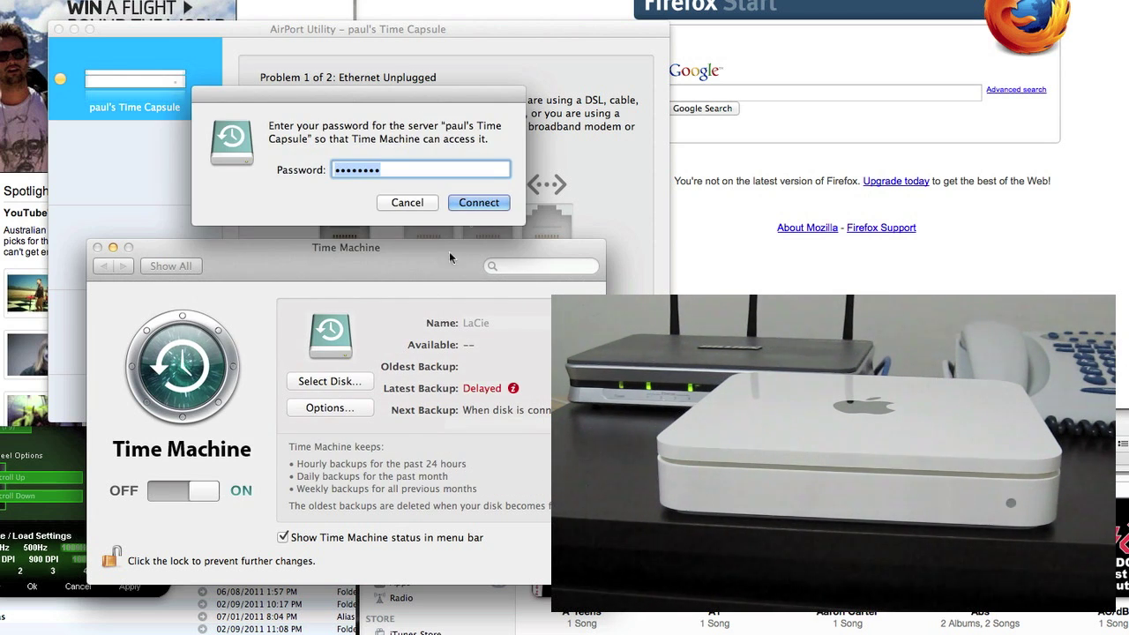
click(474, 203)
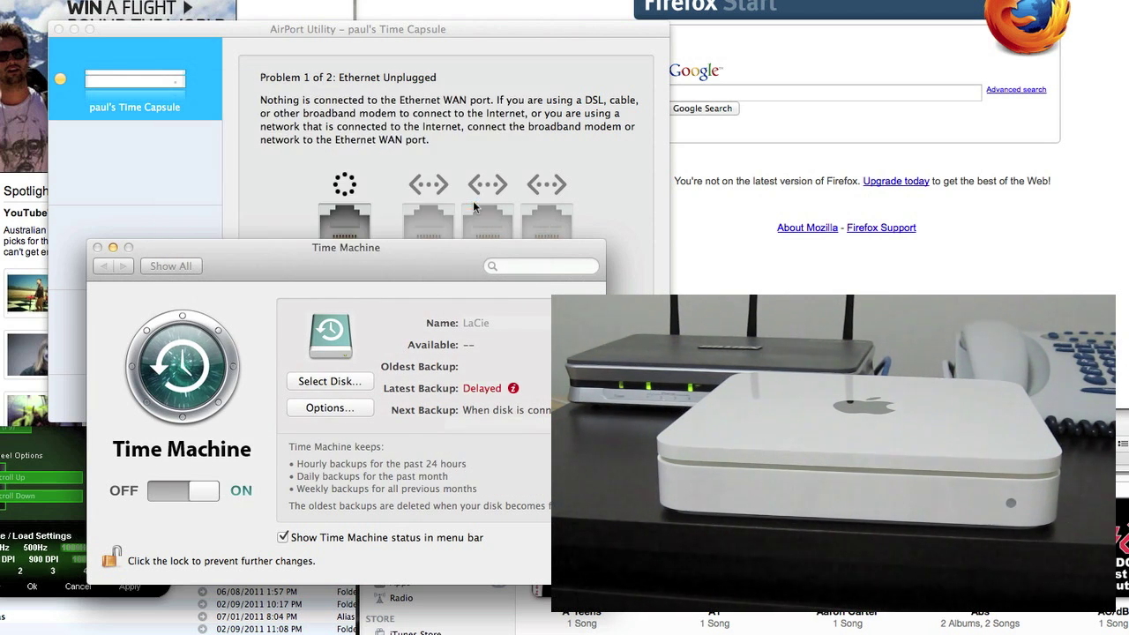